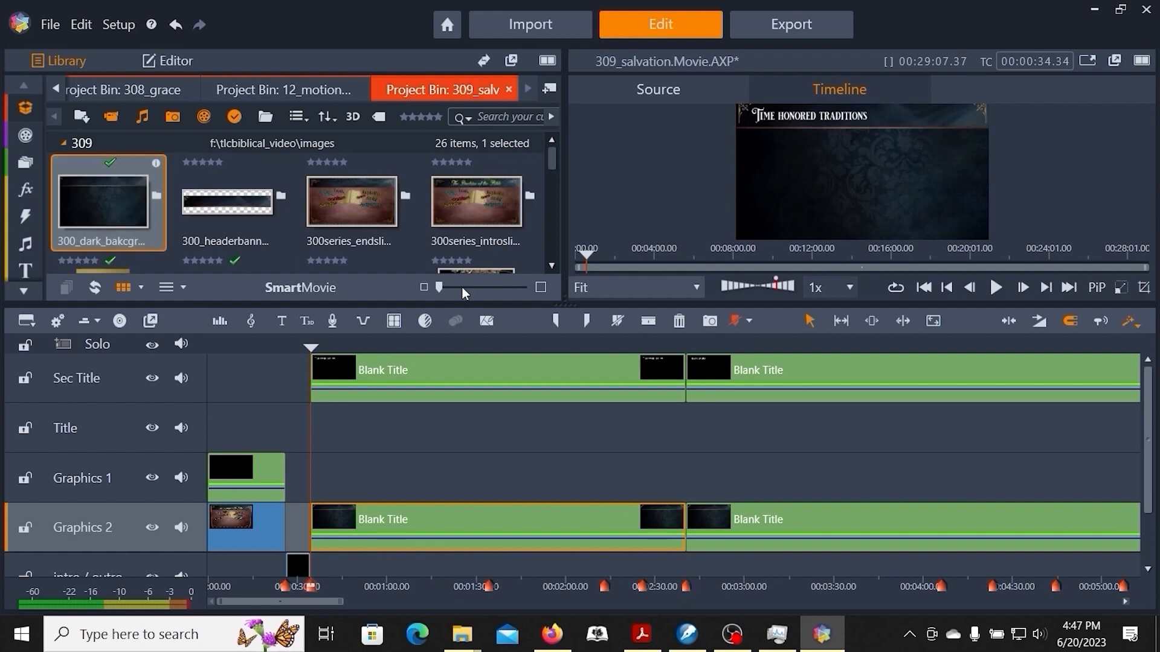
Preview the blackboard-148588.png image from the 309 project bin.
left_click_drag(551, 161, 557, 191)
left_click(474, 219)
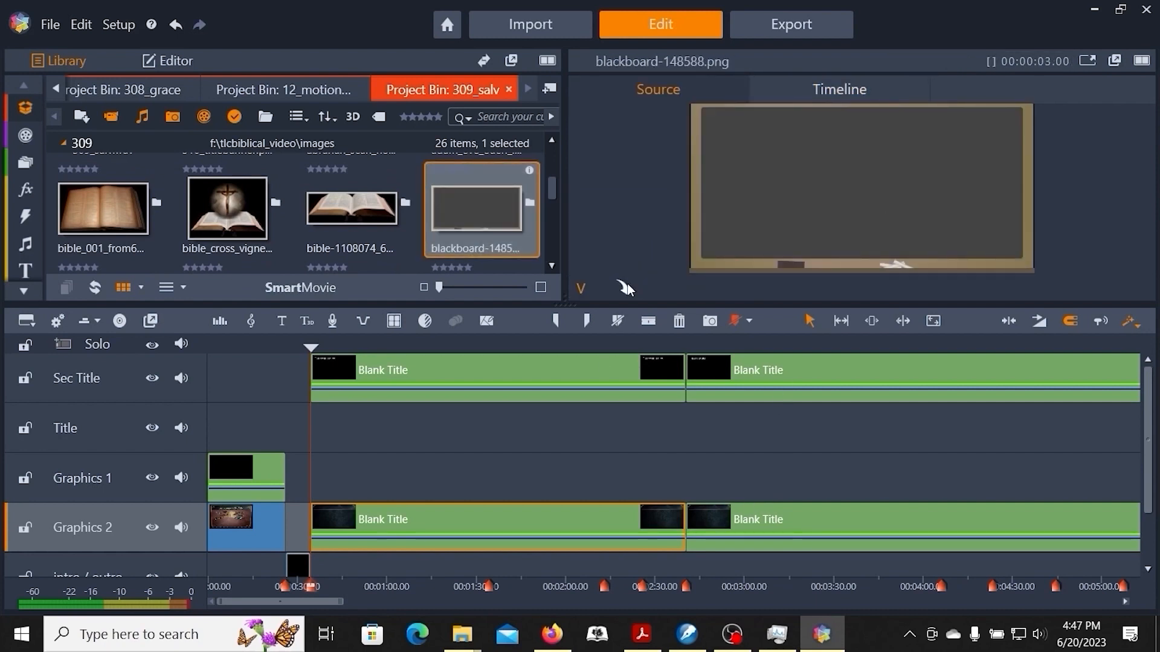
scroll(492, 215, "up", 2)
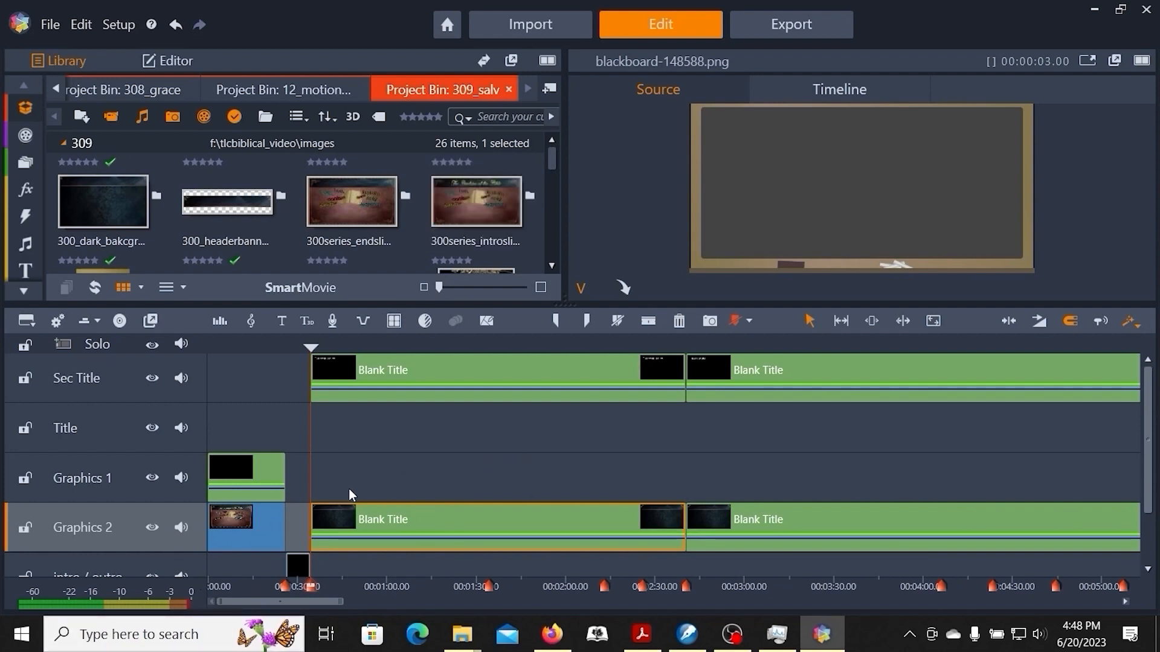
Lock the Sec Title track and split the Time Honored Traditions background on Graphics 2 at its three markers, starting at 00:01:34.30.
left_click(25, 378)
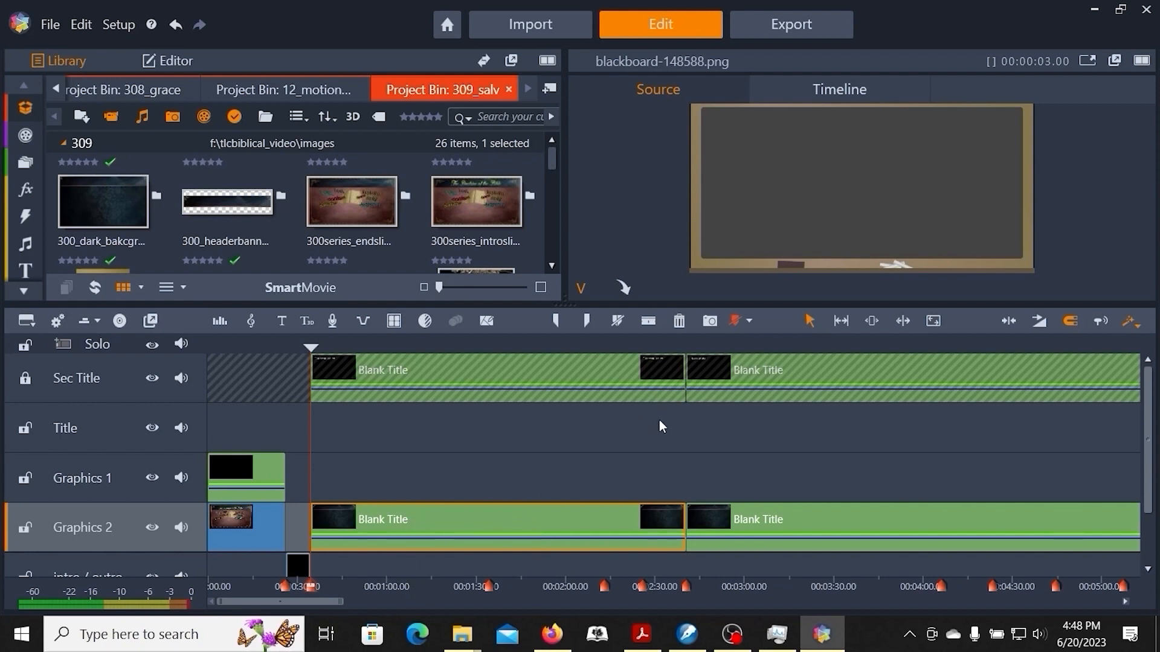
key("ctrl+]")
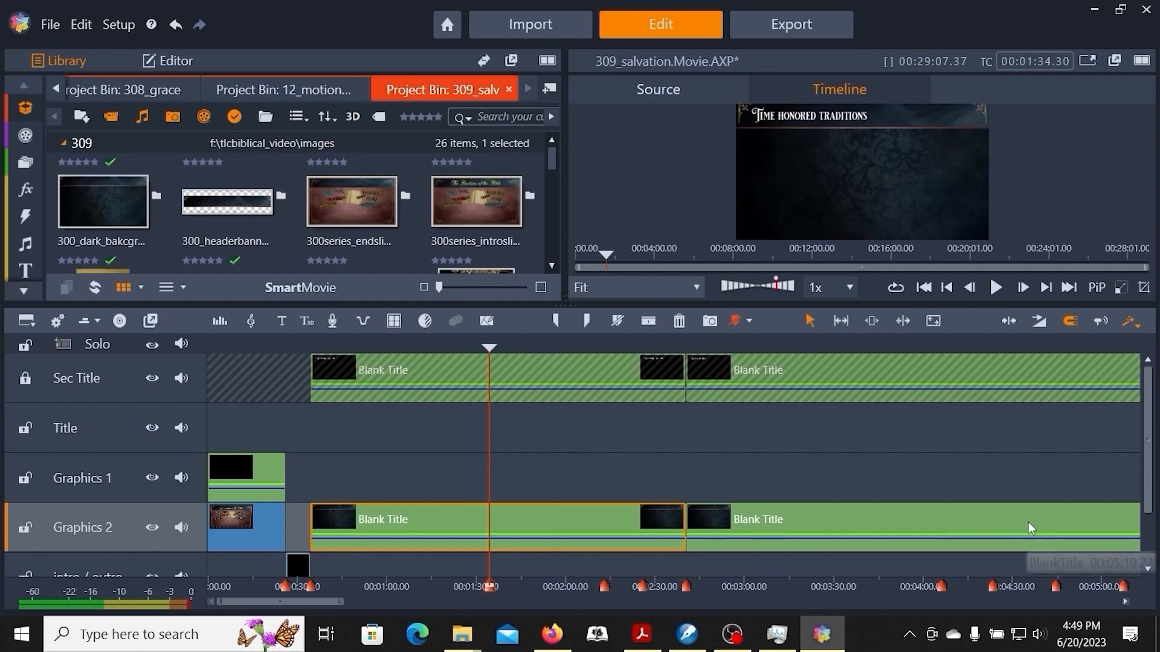
left_click(647, 322)
key("ctrl+]")
left_click(647, 325)
key("ctrl+]")
left_click(647, 325)
Split the Grace & Salvation background on Graphics 2 at its first three markers, from 00:04:06.28 to 00:04:44.51.
key("ctrl+]")
key("ctrl+]")
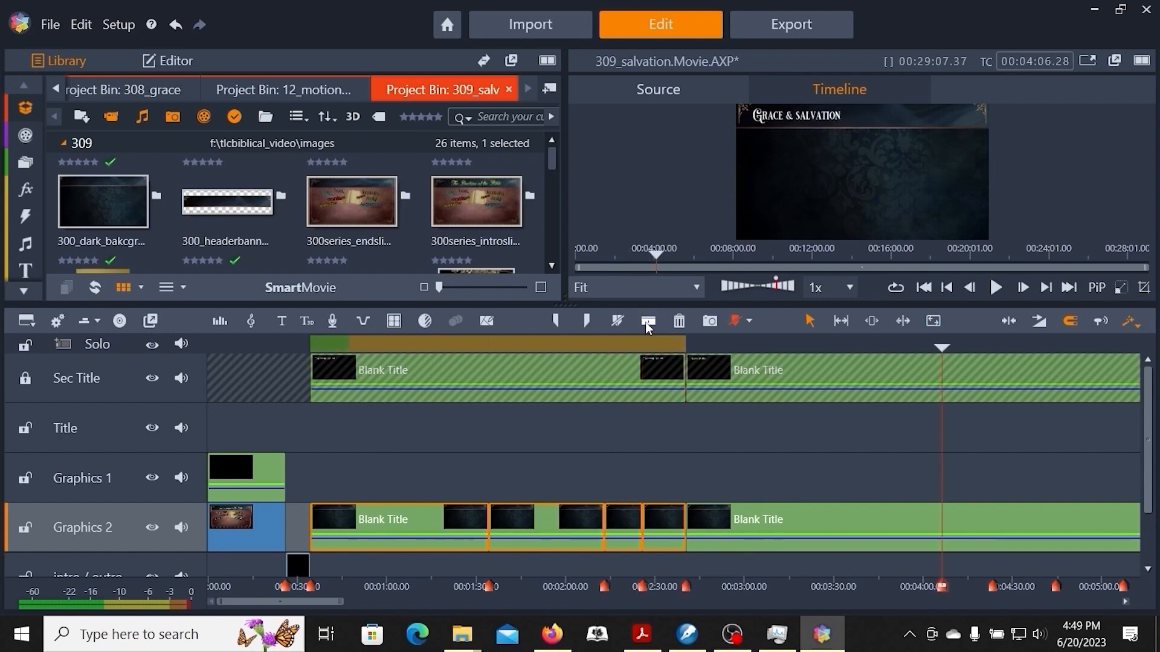
left_click(647, 325)
key("ctrl+]")
left_click(647, 325)
key("ctrl+]")
left_click(647, 325)
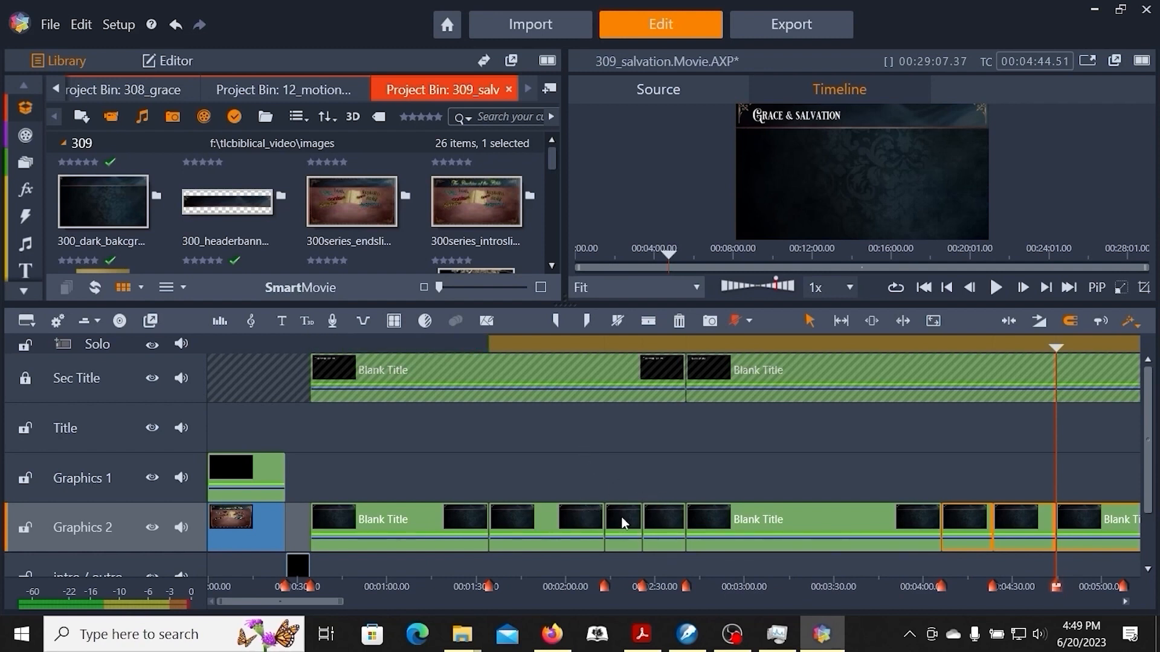
Try replacing the background of the short Time Honored Traditions clip starting at 00:02:13.15 with the blackboard image in the title editor.
left_click(622, 517)
right_click(622, 518)
left_click(678, 150)
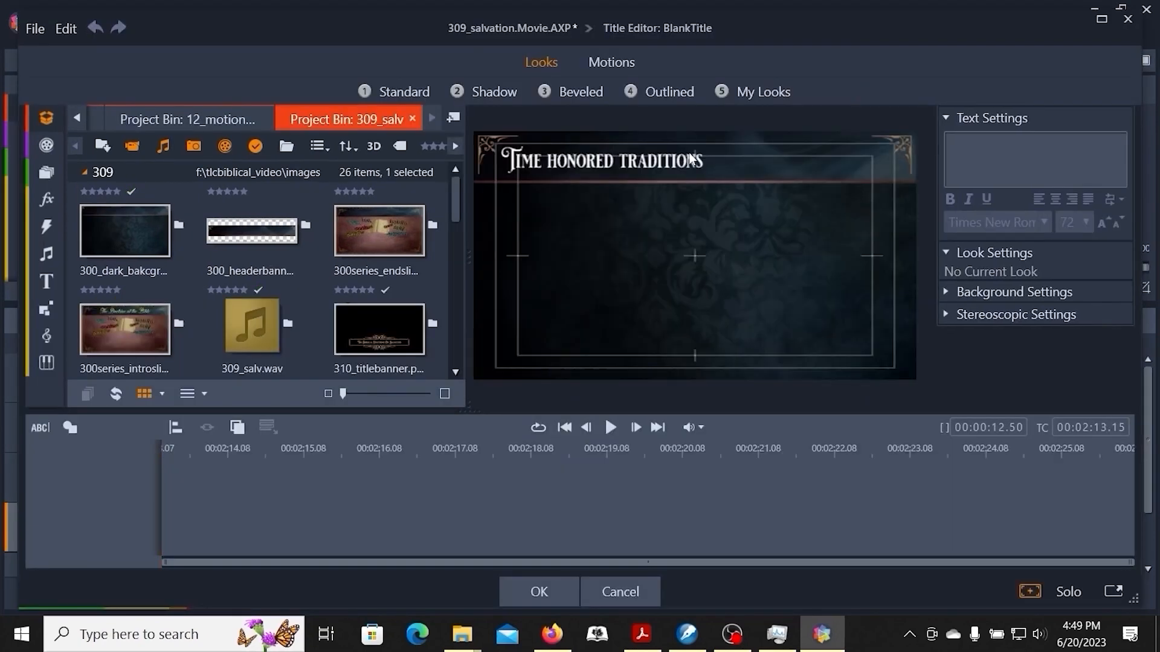
left_click(946, 291)
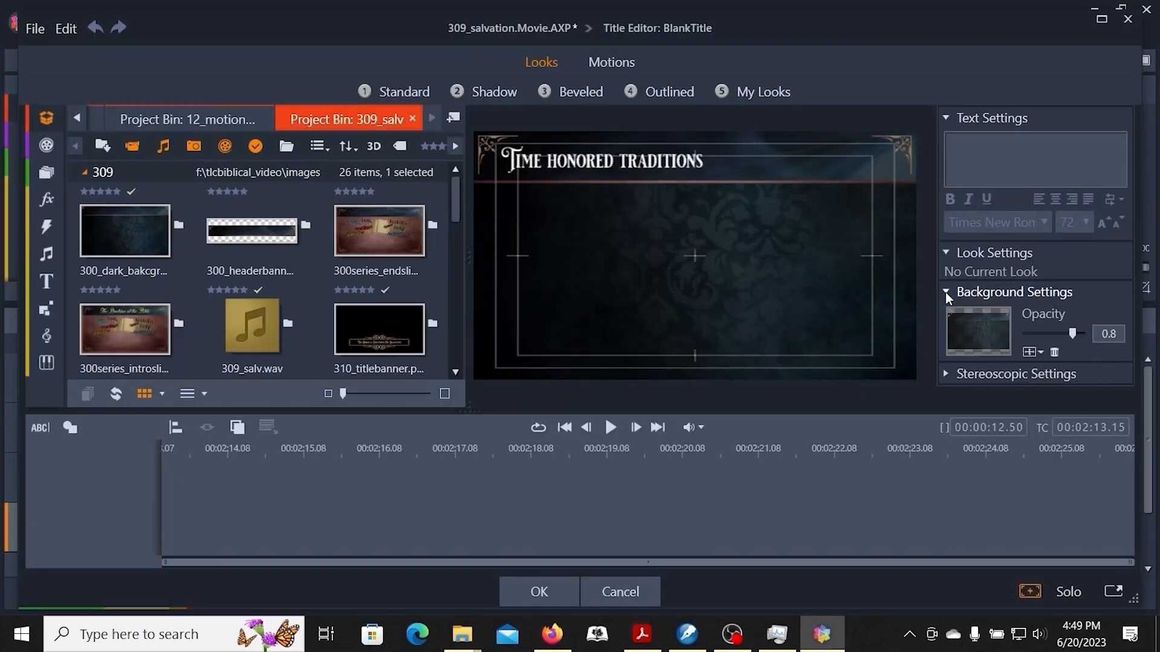
left_click(1055, 352)
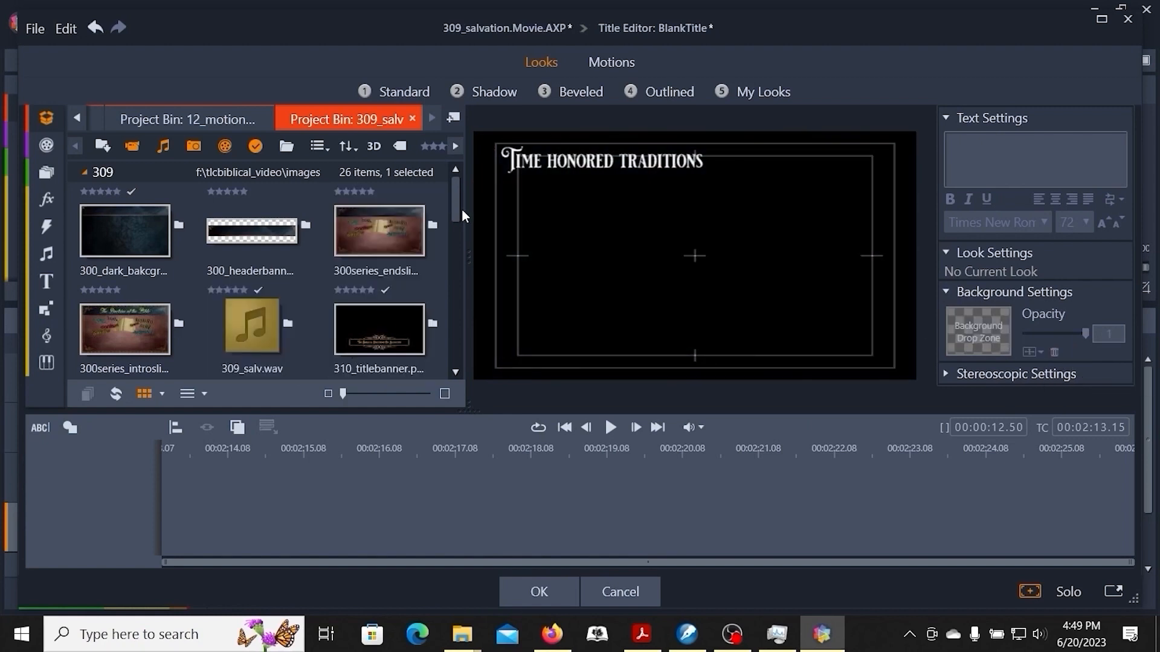
left_click_drag(454, 205, 458, 262)
left_click_drag(381, 232, 976, 331)
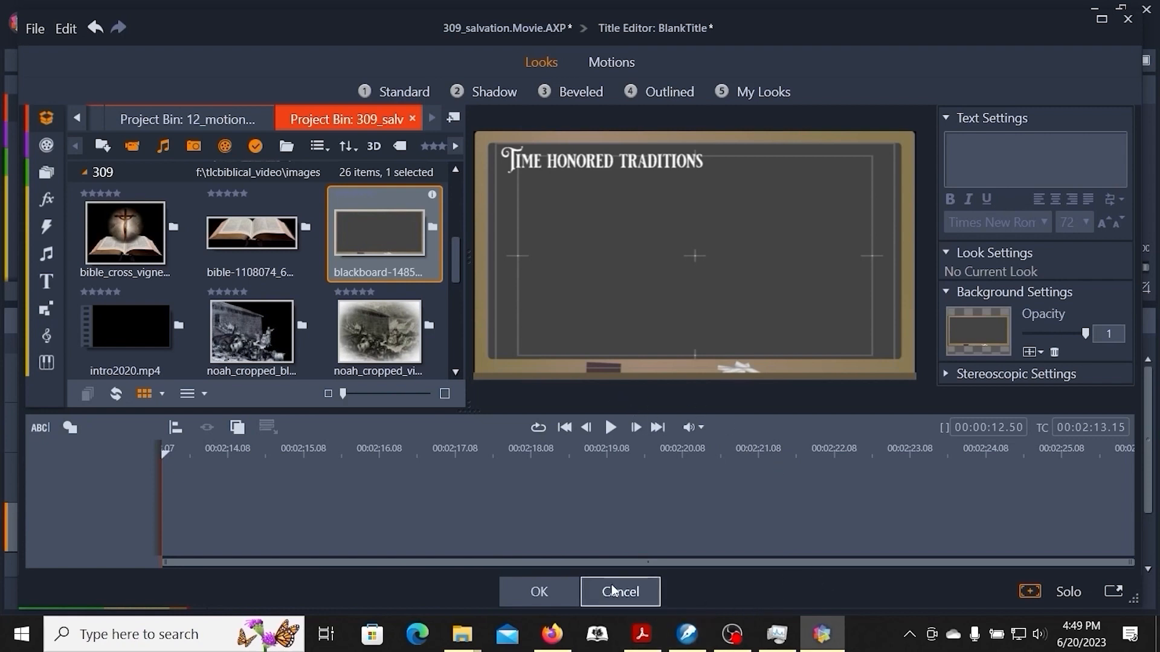
left_click(635, 597)
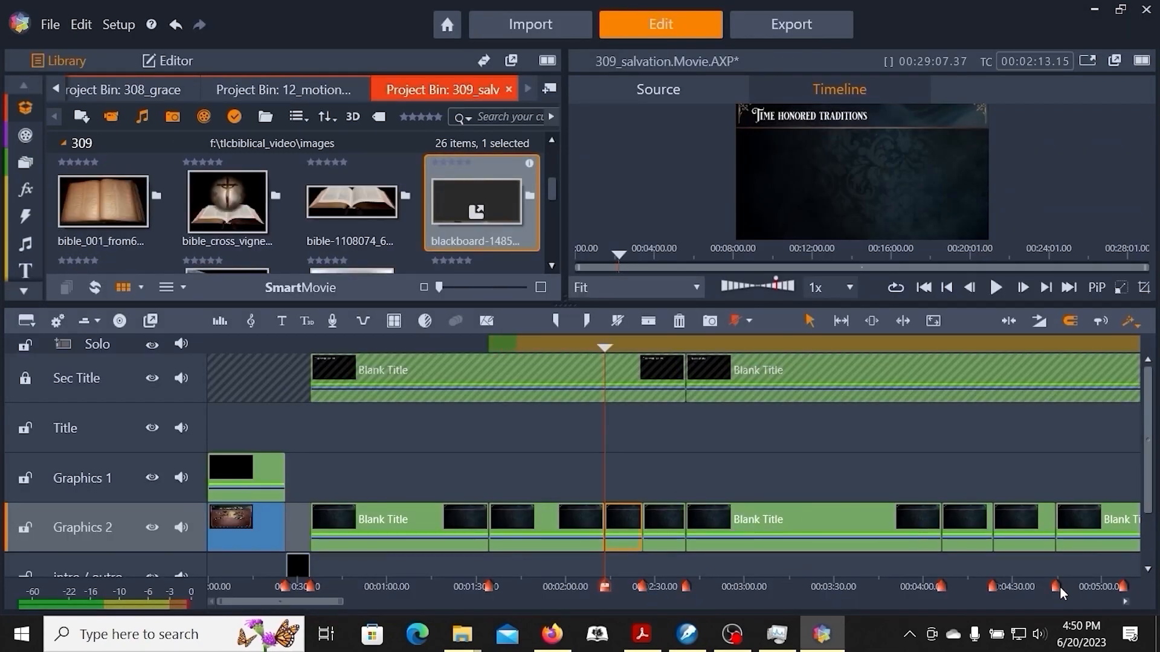
Split the Grace & Salvation background on Graphics 2 at the 00:05:07.32 and 00:05:34.33 markers.
key("ctrl+]")
key("ctrl+]")
key("ctrl+]")
key("ctrl+]")
key("ctrl+]")
key("ctrl+]")
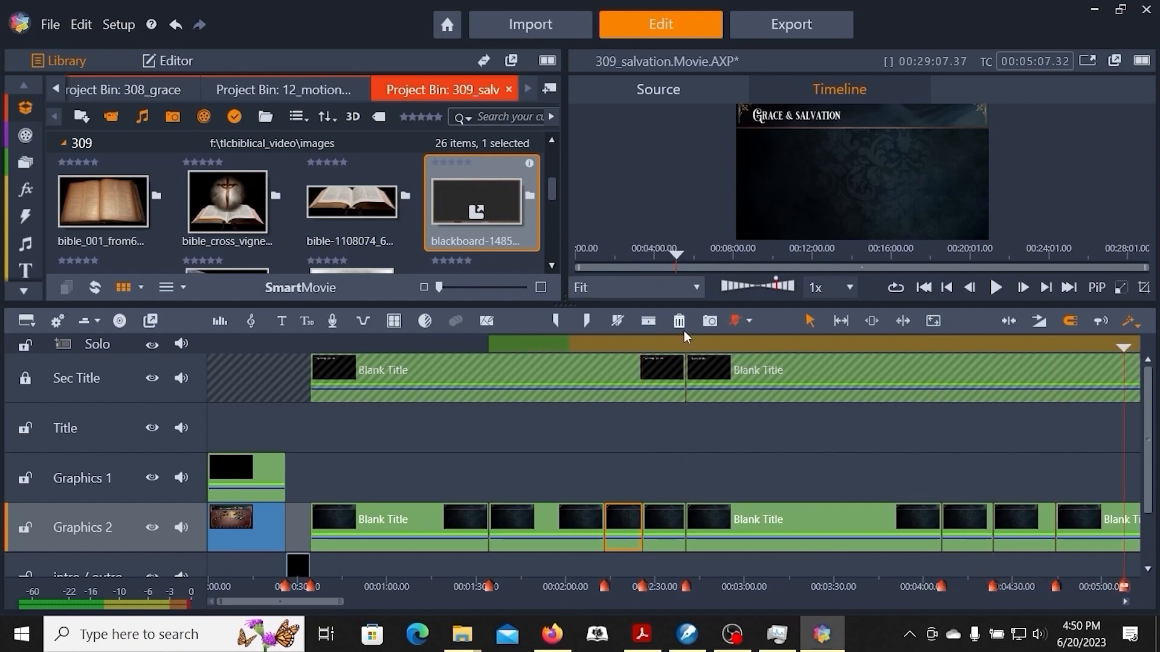
left_click(649, 326)
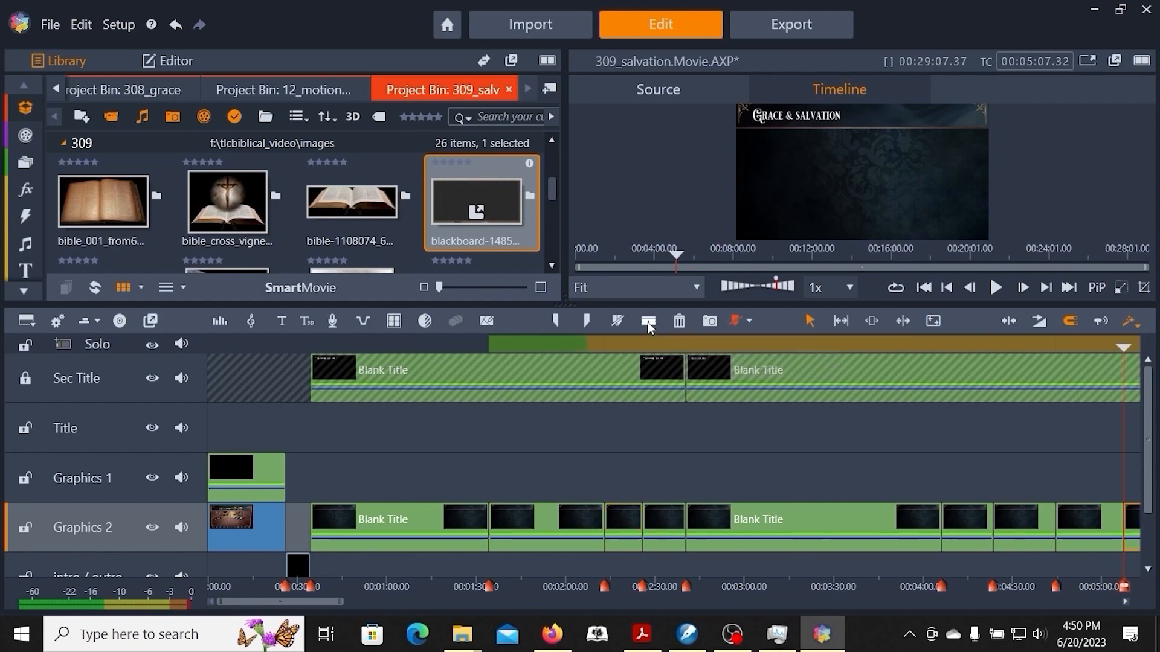
left_click(648, 327)
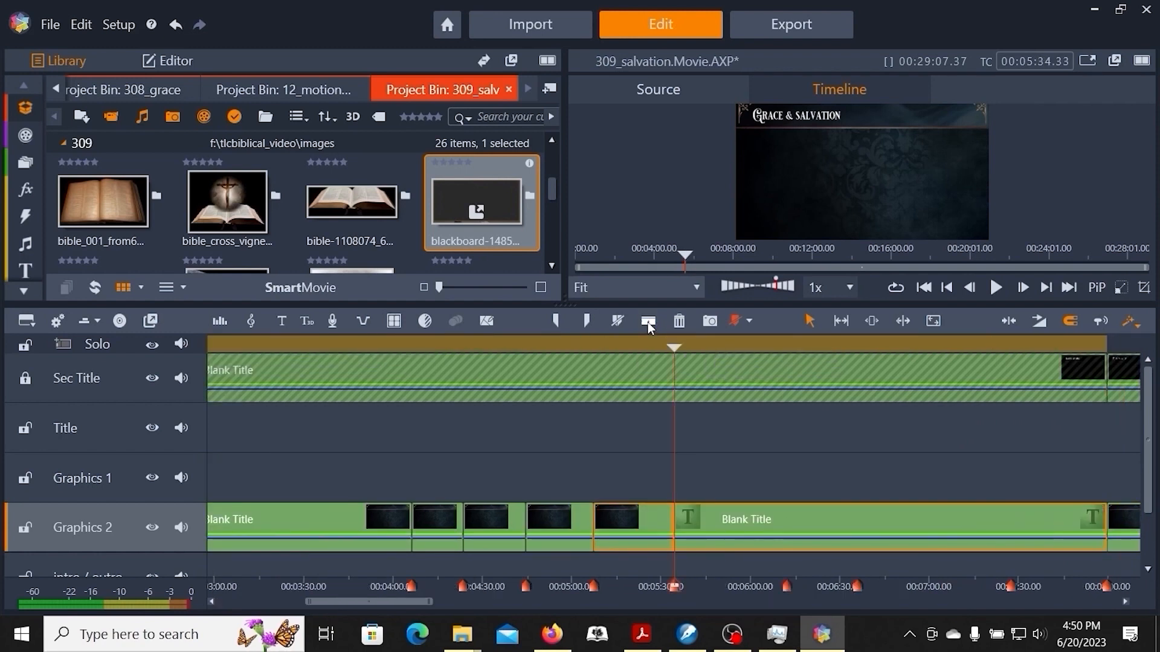
Split the rest of the Grace & Salvation background at the three remaining markers before 00:07:59.56.
key("ctrl+Page_Down")
left_click(648, 327)
key("ctrl+Page_Down")
left_click(649, 327)
key("ctrl+Page_Down")
left_click(648, 327)
Split the Faith & Salvation background on Graphics 2 at the 00:08:39.29 and 00:09:02.08 markers.
key("ctrl+Page_Down")
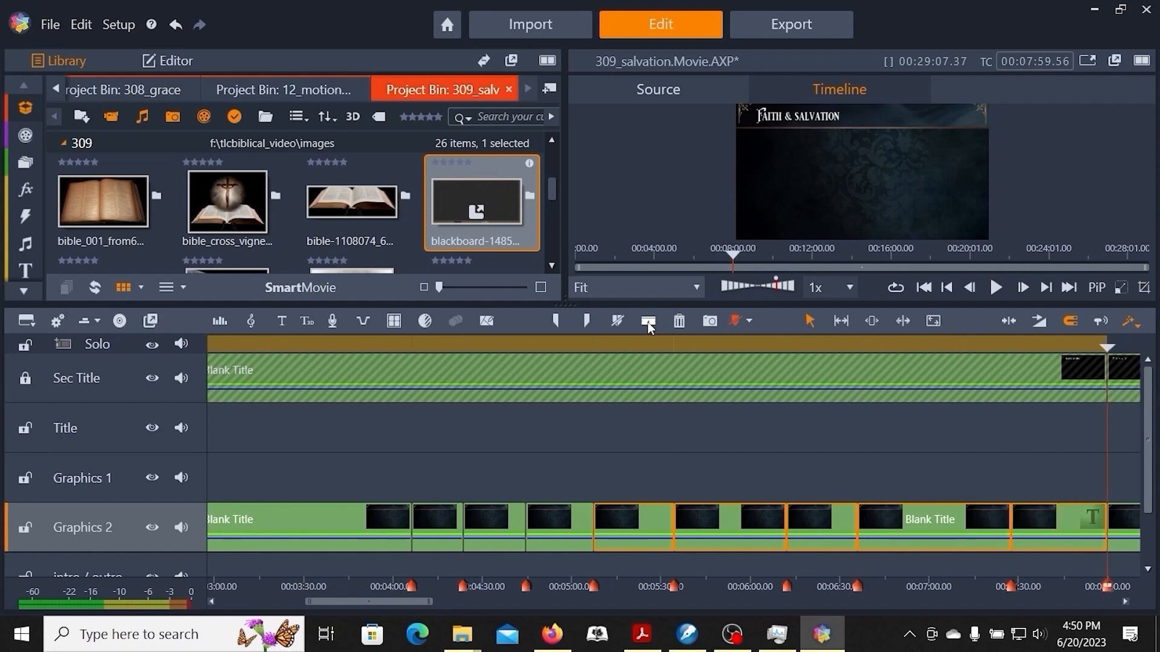
key("ctrl+Page_Down")
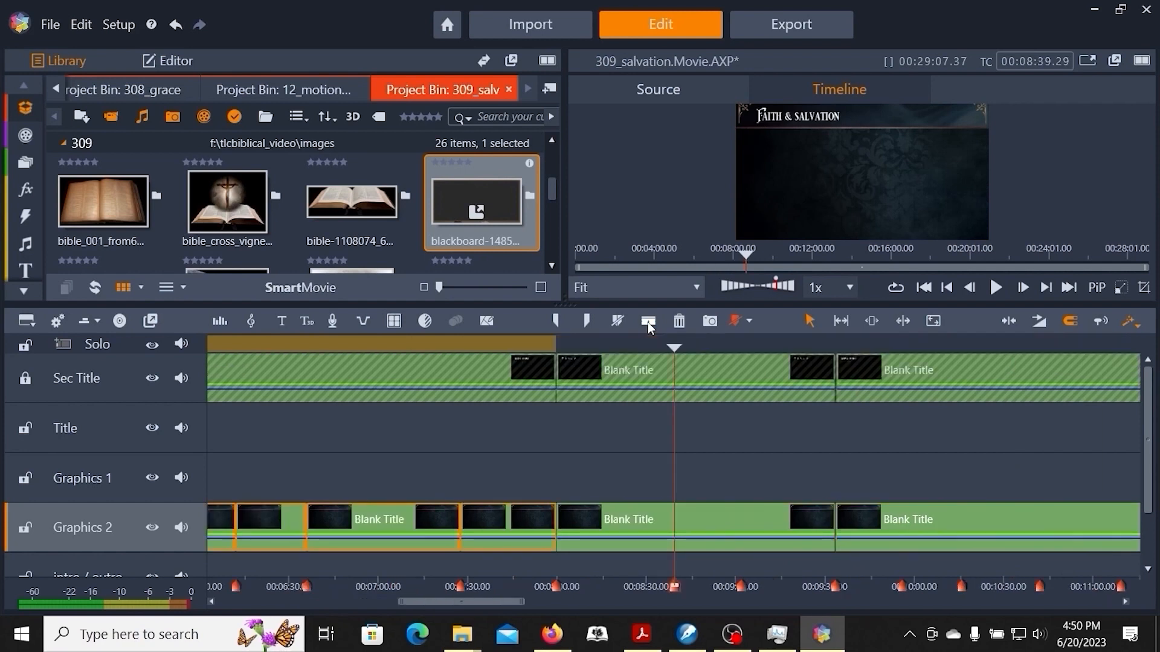
key("ctrl+Page_Down")
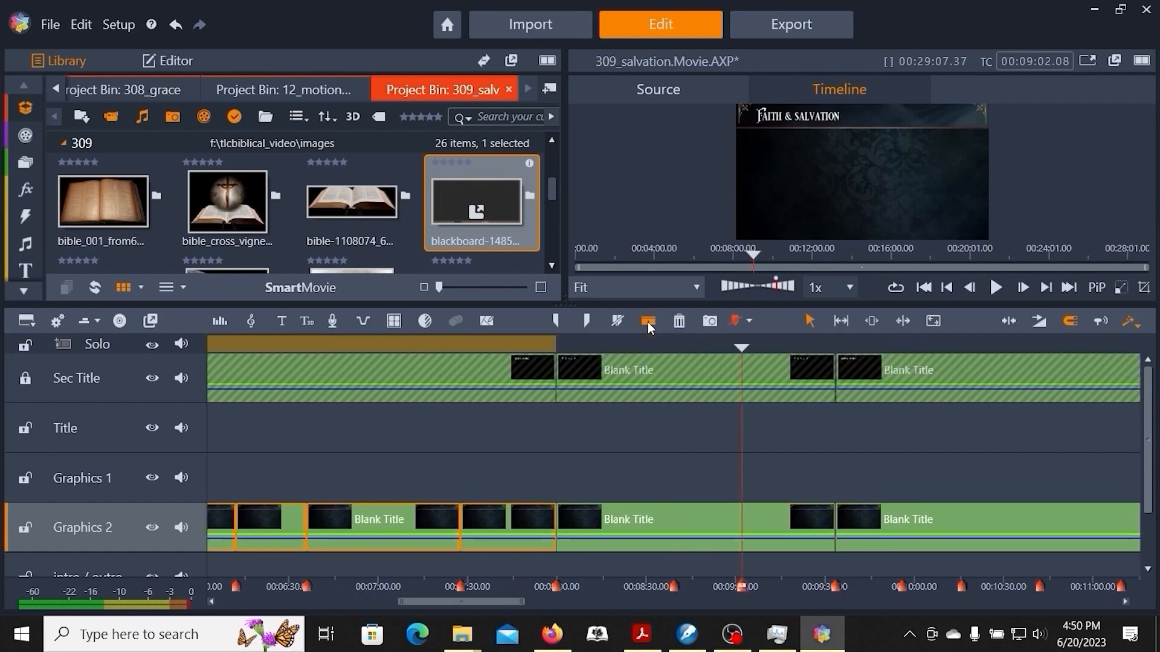
left_click(651, 327)
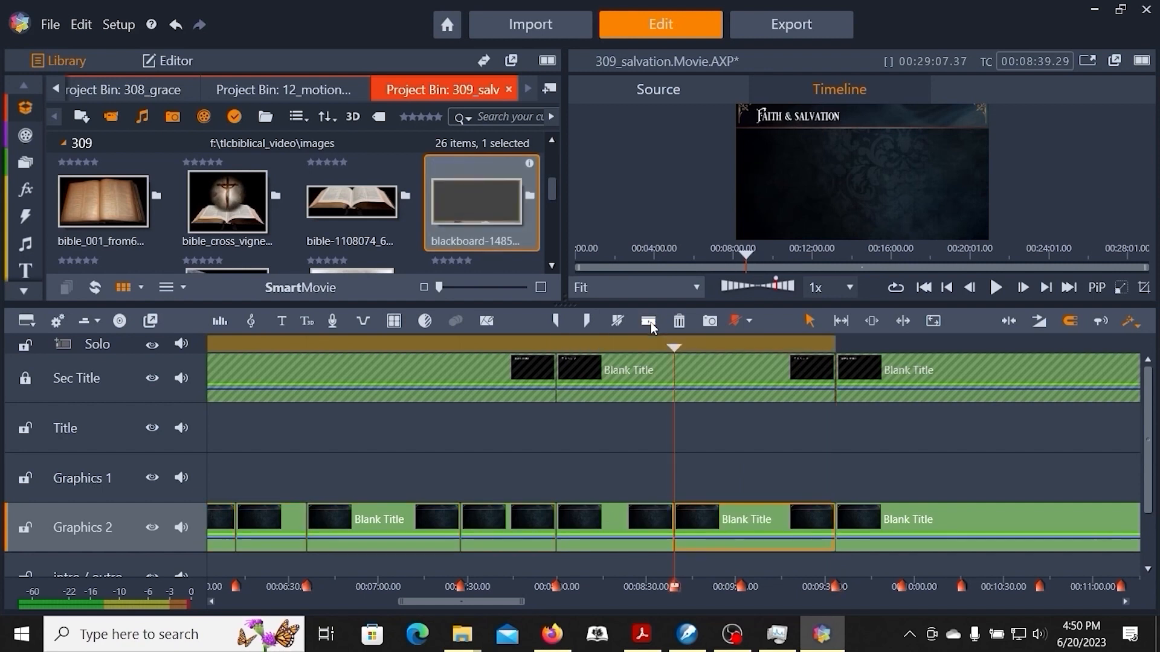
key("ctrl+Page_Down")
left_click(651, 327)
key("ctrl+Page_Down")
key("ctrl+Page_Down")
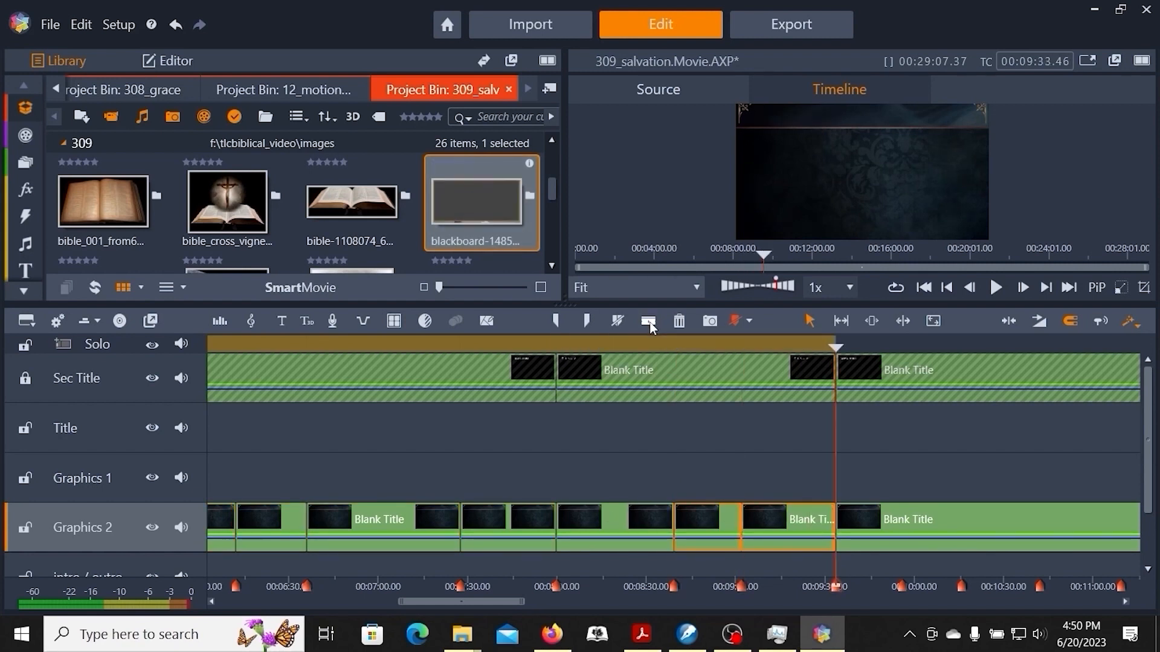
Split the Works & Salvation background on Graphics 2 at its first three markers after 00:09:33.46.
left_click(651, 327)
key("ctrl+Page_Down")
left_click(651, 327)
key("ctrl+Page_Down")
left_click(652, 327)
Split the rest of the Works & Salvation background on Graphics 2 at each marker from 00:11:09.36 to the section's end.
key("ctrl+Page_Down")
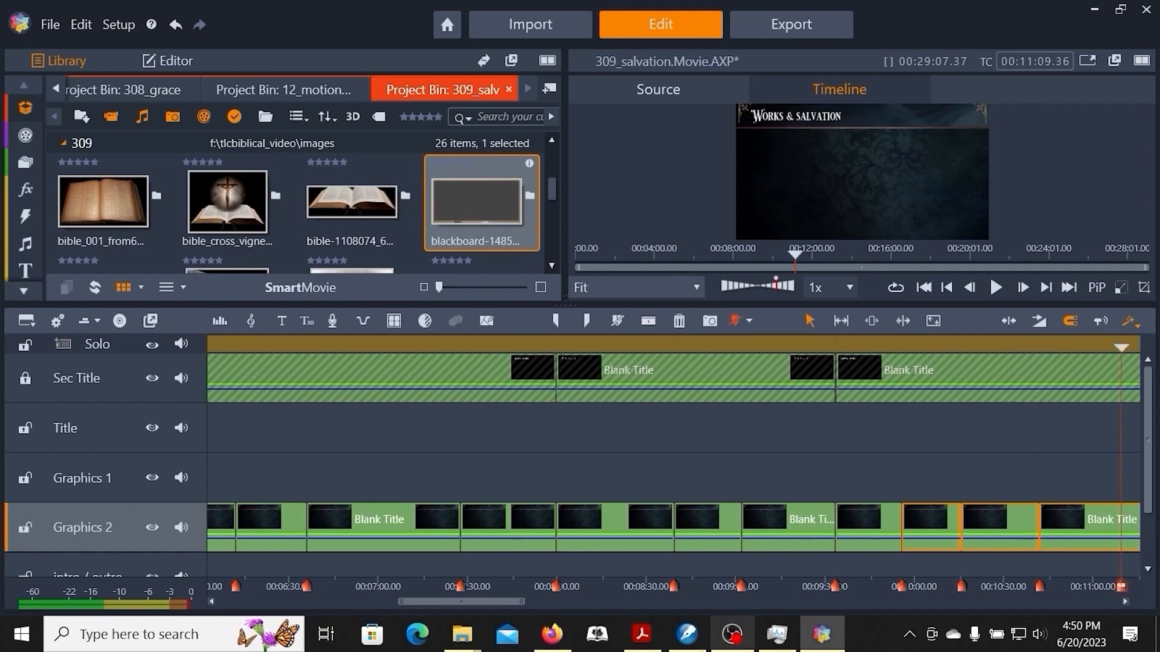
left_click_drag(462, 612, 600, 601)
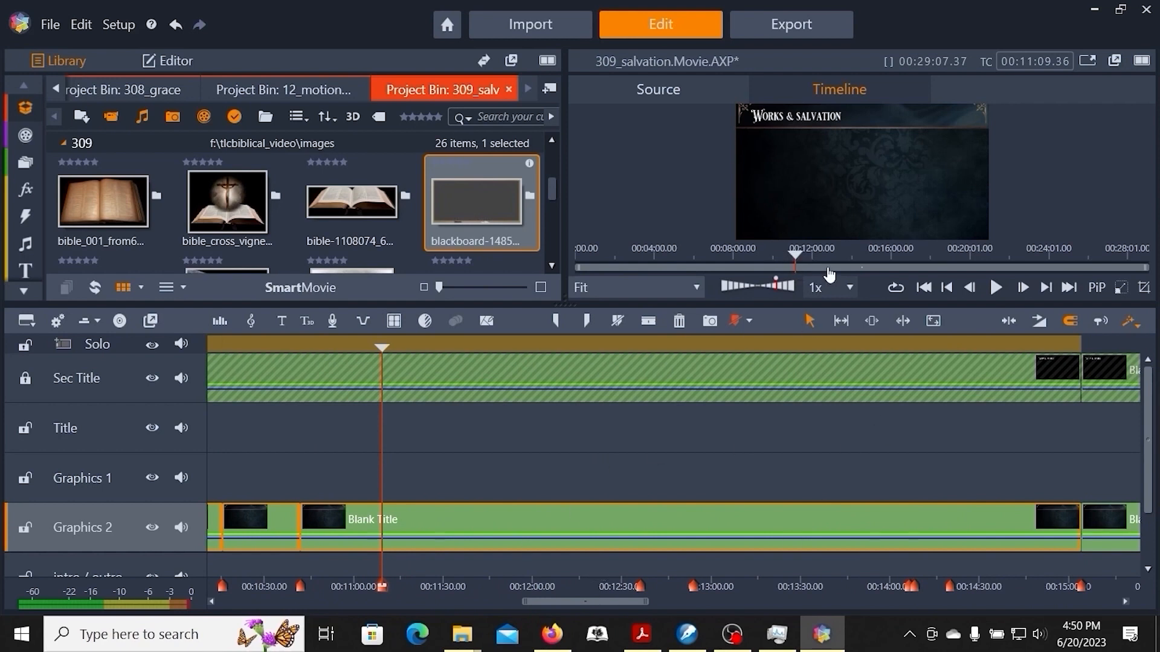
left_click(650, 327)
key("ctrl+]")
left_click(650, 327)
key("ctrl+]")
left_click(650, 326)
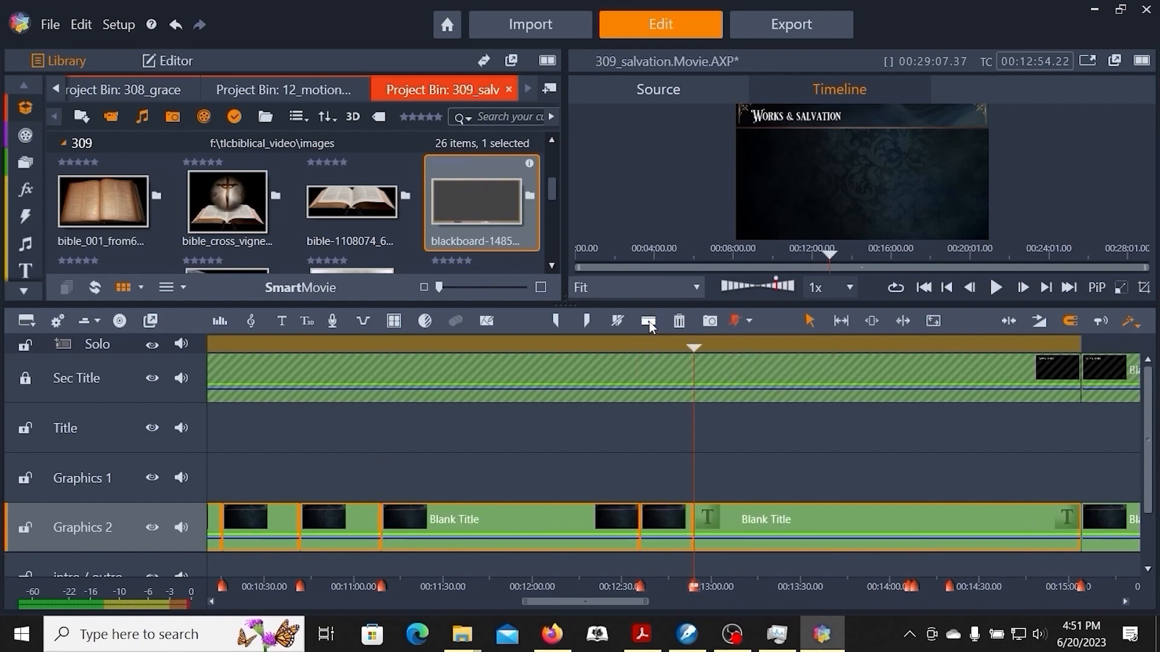
key("ctrl+]")
left_click(650, 327)
left_click(650, 327)
Split the Water & Salvation background on Graphics 2 at the markers from 00:15:35.04 up to the one before 00:18:20.55.
key("ctrl+]")
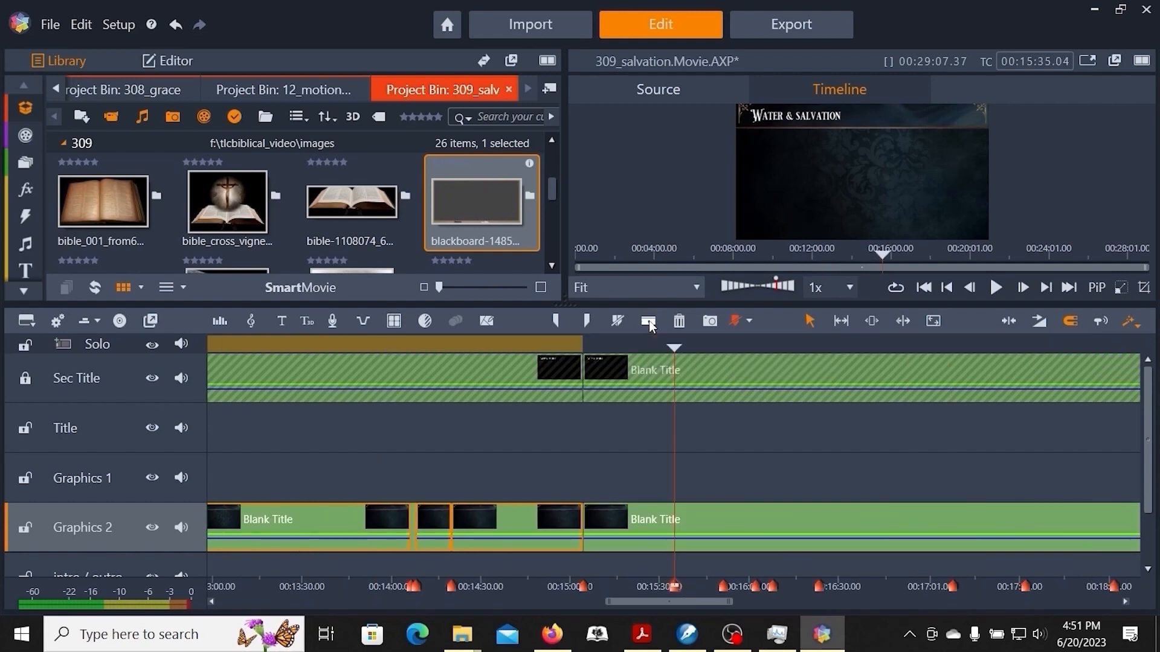
left_click(650, 327)
key("ctrl+]")
left_click(650, 327)
key("ctrl+]")
left_click(650, 326)
key("ctrl+]")
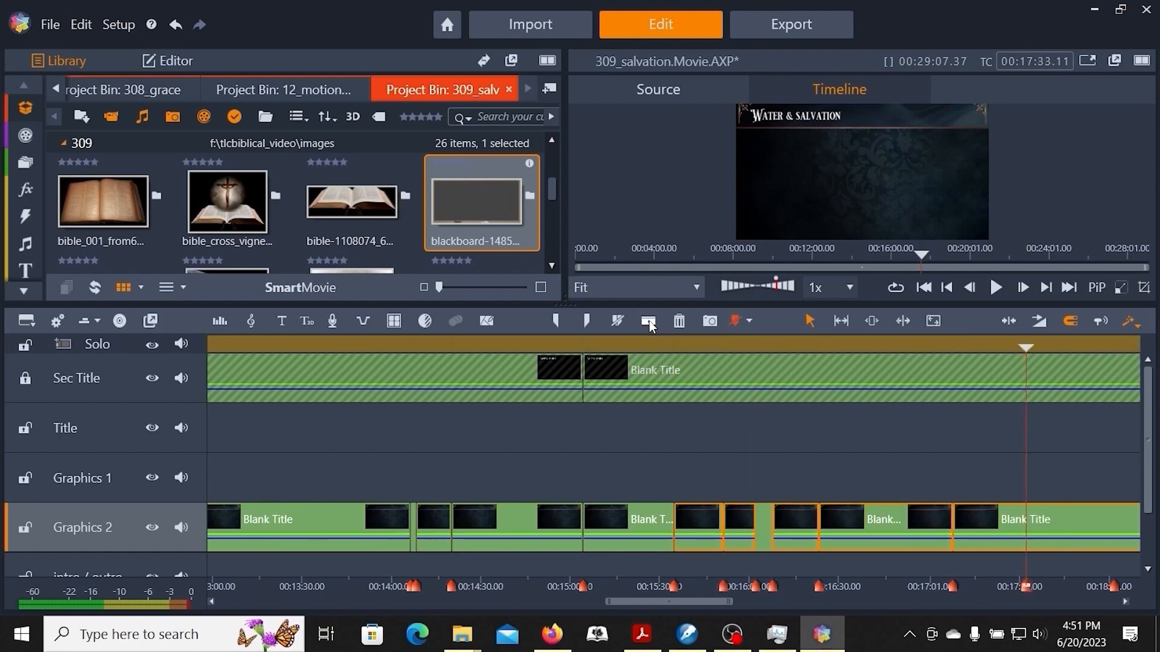
left_click(650, 327)
key("ctrl+]")
left_click(650, 327)
Split the Water & Salvation background on Graphics 2 at each marker from 00:18:20.55 up to the one before 00:20:43.08.
key("ctrl+]")
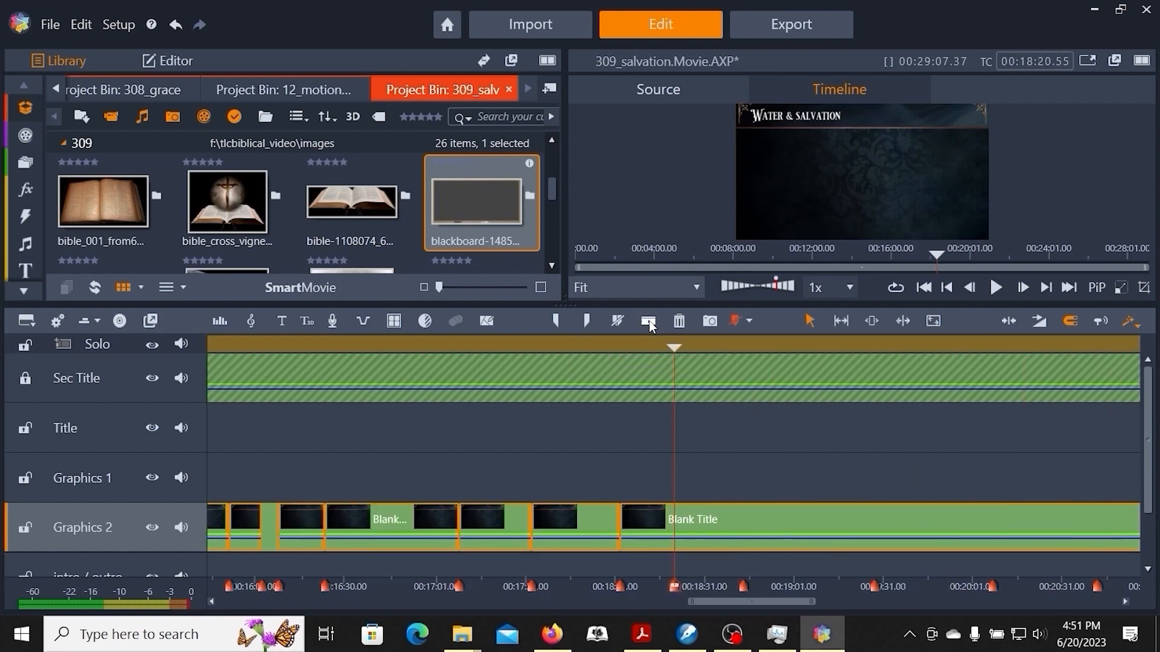
left_click(649, 324)
key("ctrl+]")
left_click(650, 324)
key("ctrl+]")
left_click(649, 325)
Split the remaining Graphics 2 background clips at the markers from 00:20:43.08 up to the What We've Learned section at 00:27:57.39.
key("ctrl+]")
left_click(649, 324)
key("ctrl+]")
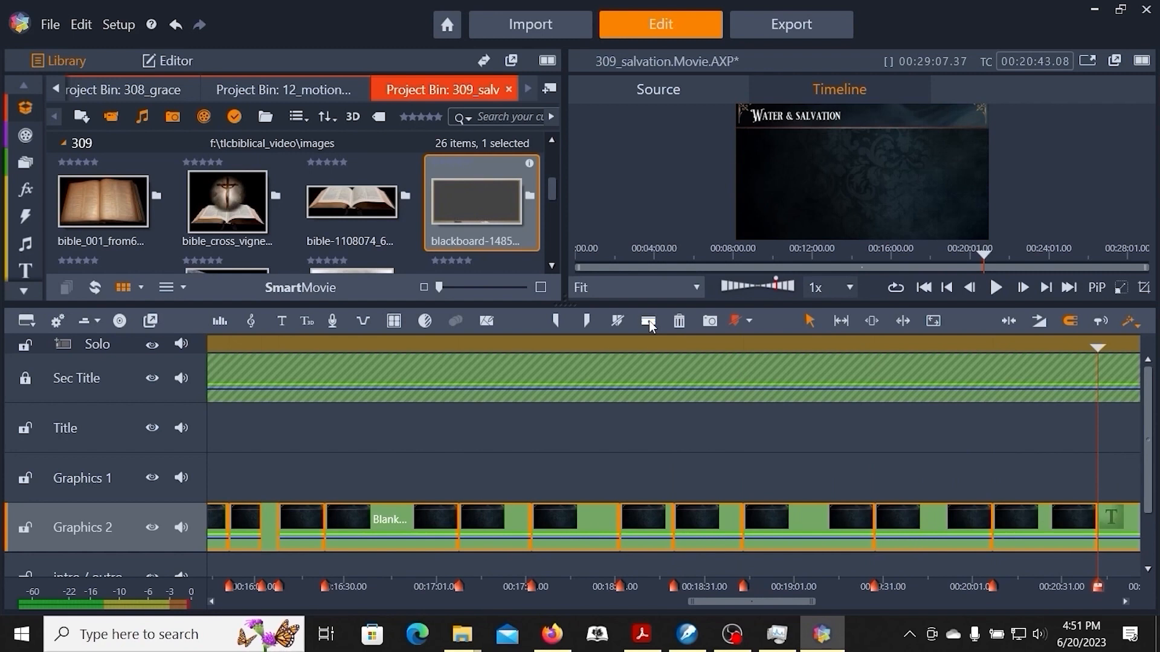
left_click(650, 325)
key("ctrl+]")
left_click(649, 324)
key("ctrl+]")
left_click(649, 324)
key("ctrl+]")
key("ctrl+]")
left_click(650, 325)
key("ctrl+]")
left_click(649, 324)
key("ctrl+]")
left_click(650, 325)
key("ctrl+]")
left_click(649, 324)
key("ctrl+]")
left_click(649, 324)
key("ctrl+]")
left_click(649, 325)
key("ctrl+]")
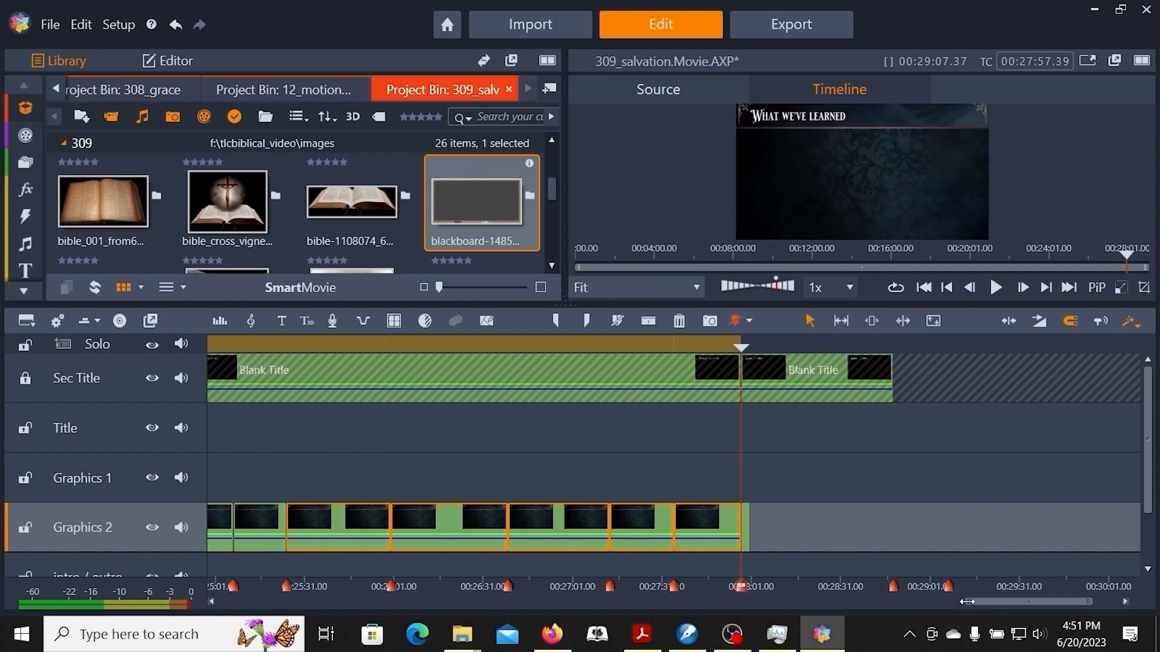
Review the split background clips on Graphics 2 from the Works & Salvation section onward.
left_click_drag(963, 603, 620, 603)
left_click(377, 346)
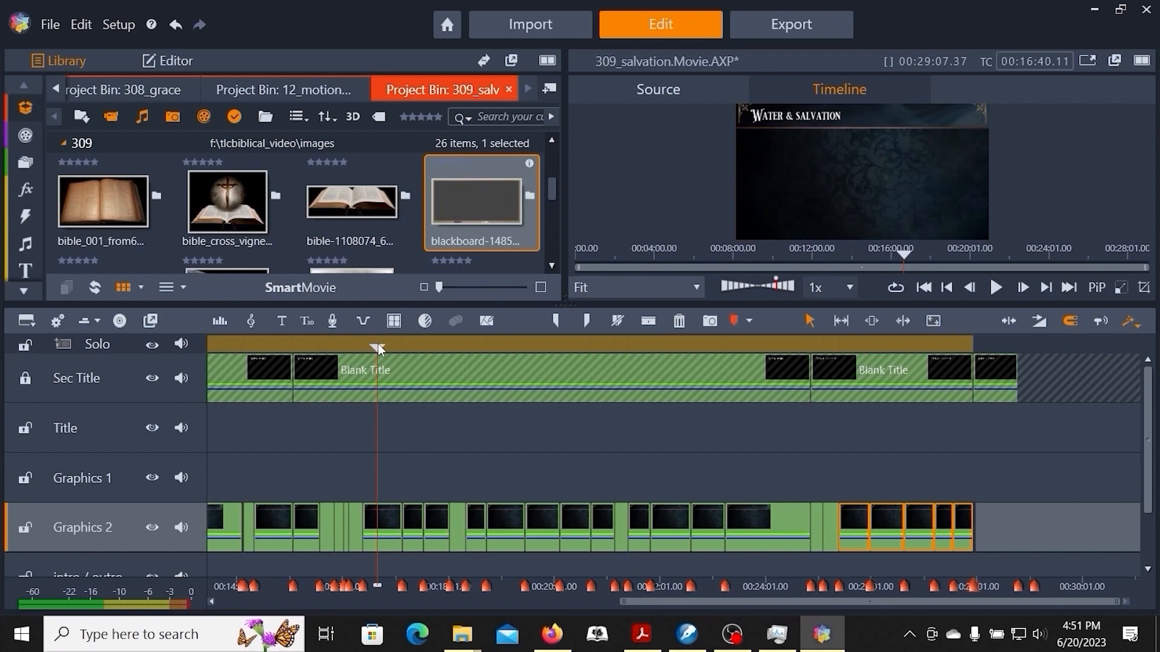
mouse_move(378, 345)
left_mouse_down()
mouse_move(870, 345)
mouse_move(105, 356)
mouse_move(663, 346)
mouse_move(580, 346)
mouse_move(587, 326)
mouse_move(436, 345)
mouse_move(643, 346)
mouse_move(379, 350)
left_mouse_up()
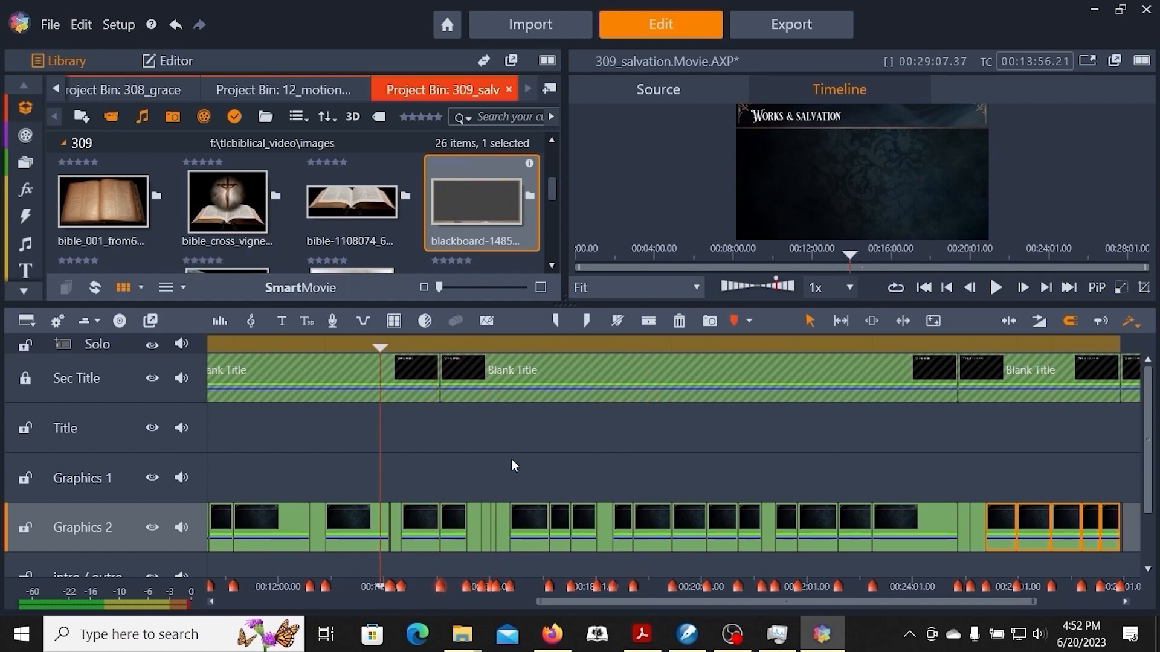
left_click_drag(511, 480, 617, 586)
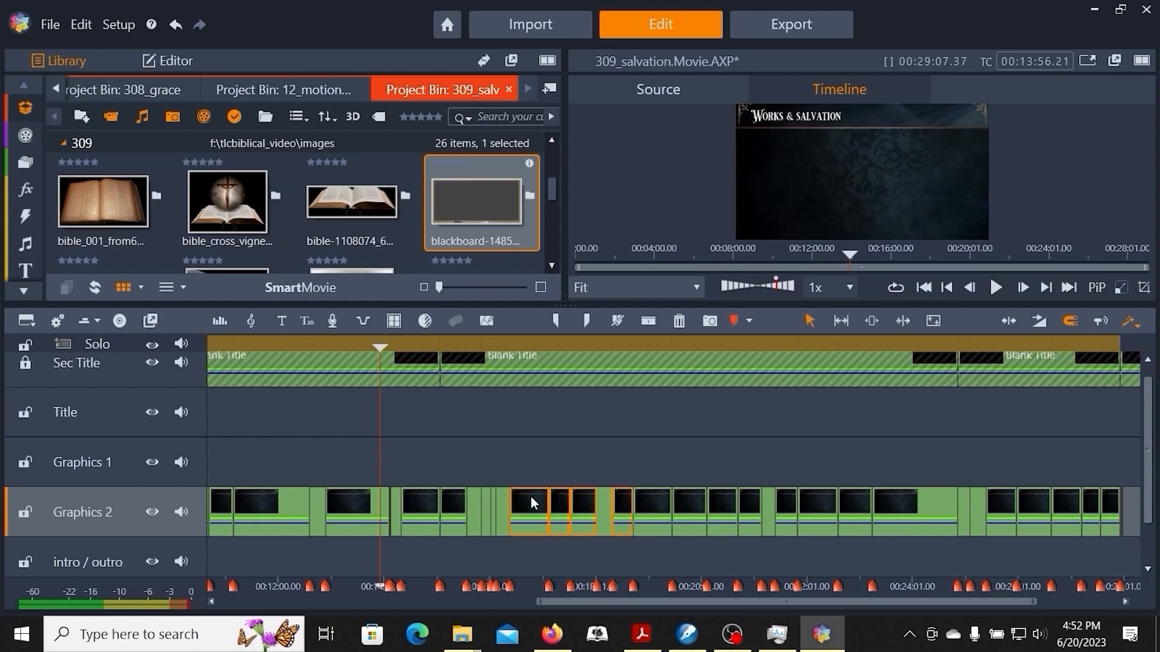
left_click(516, 458)
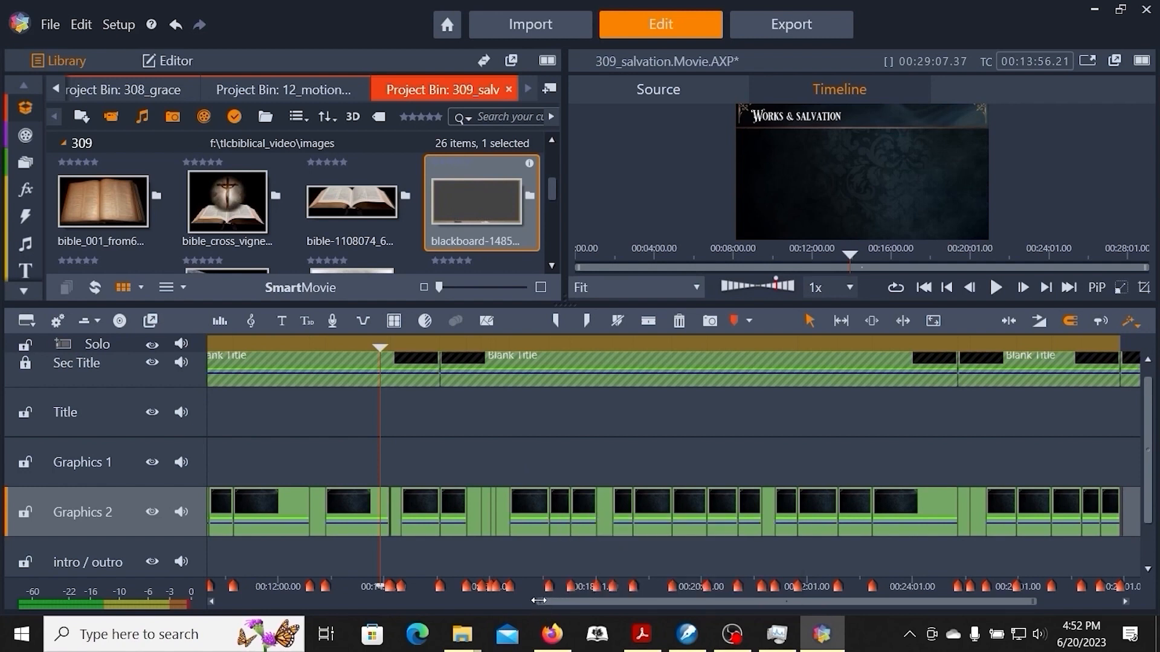
left_click_drag(552, 601, 597, 606)
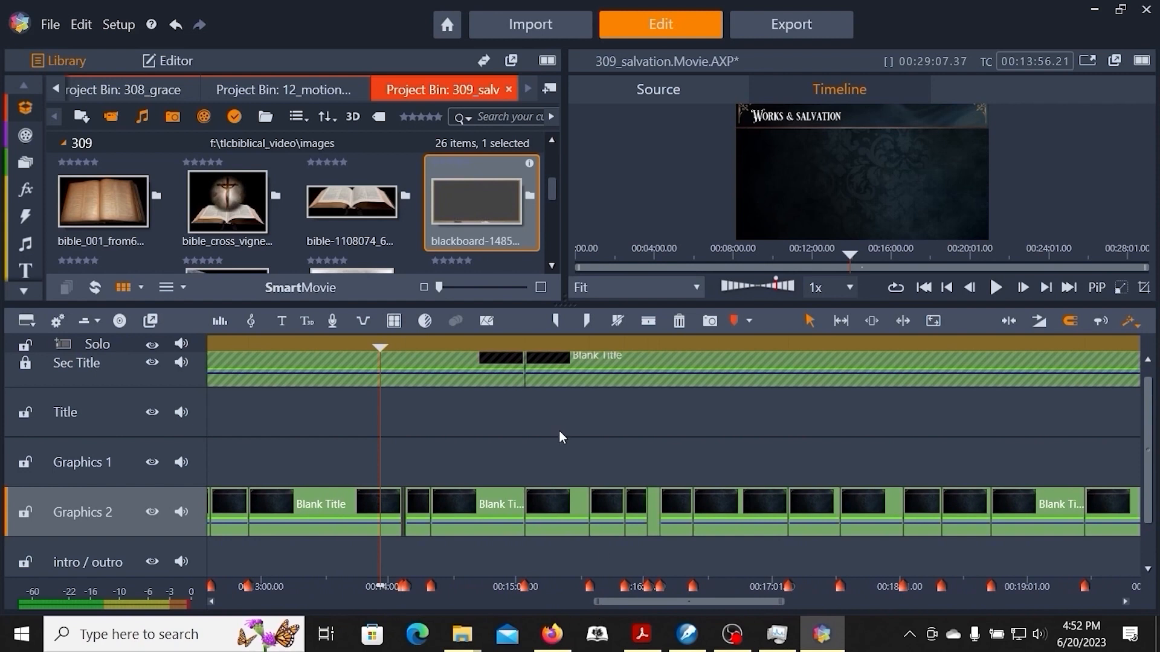